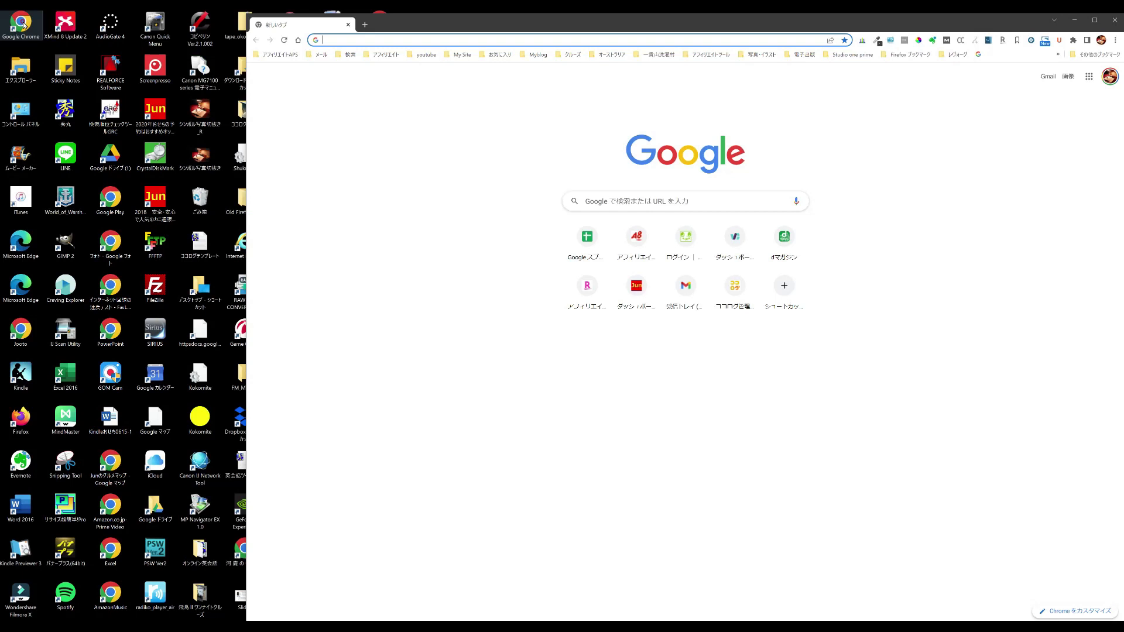
Step: Maximize the browser window and open ChatGPT from the bookmark "Classical Guitar Mastery Steps"
click(1095, 20)
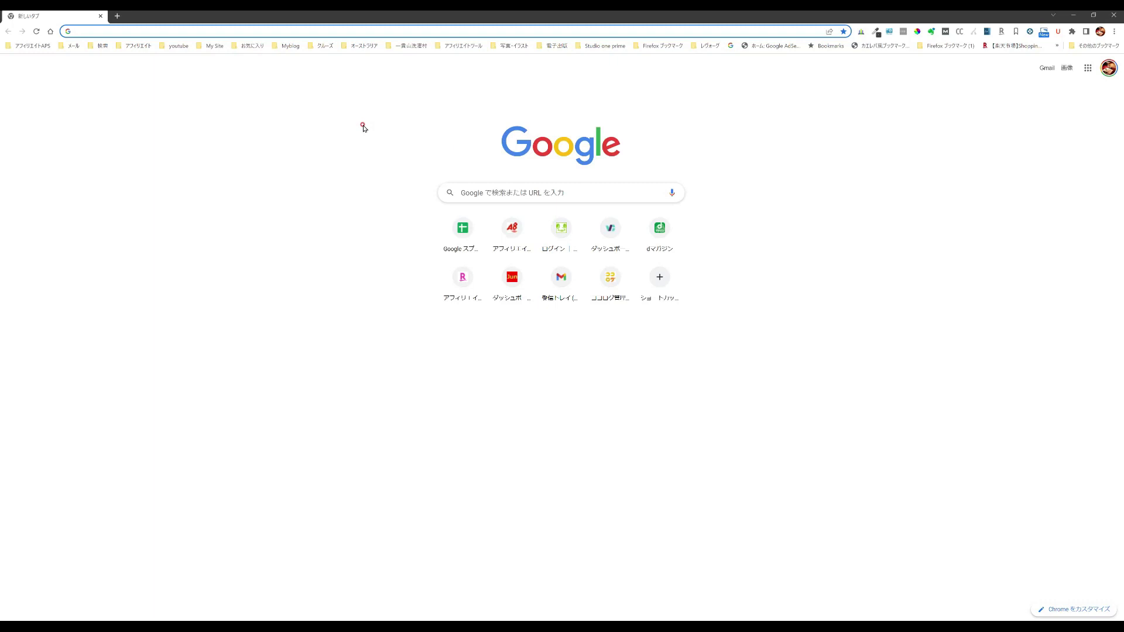
click(101, 46)
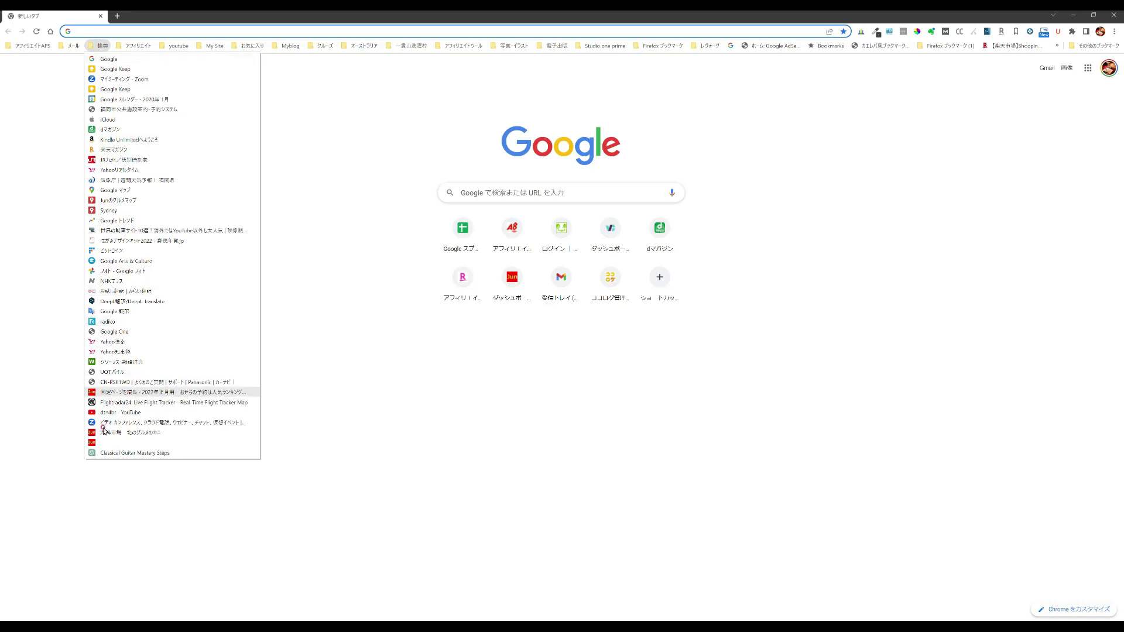
click(114, 457)
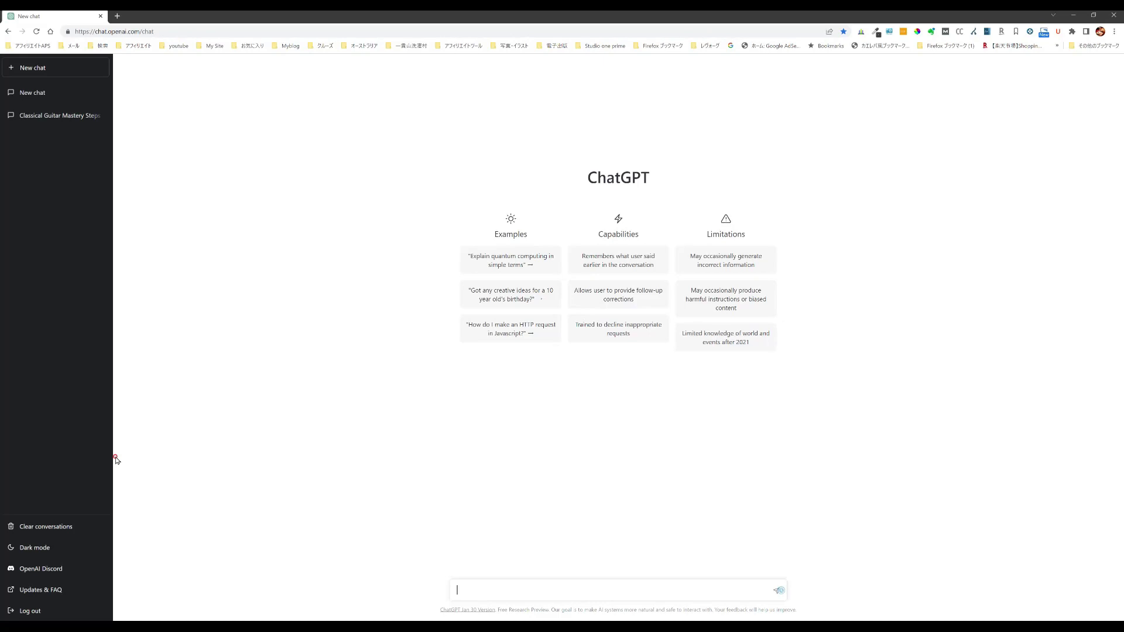
Step: Ask ChatGPT the question "zoomにスムーズに参加するためには？" in the new chat
click(487, 582)
text(ずーm)
key(Tab)
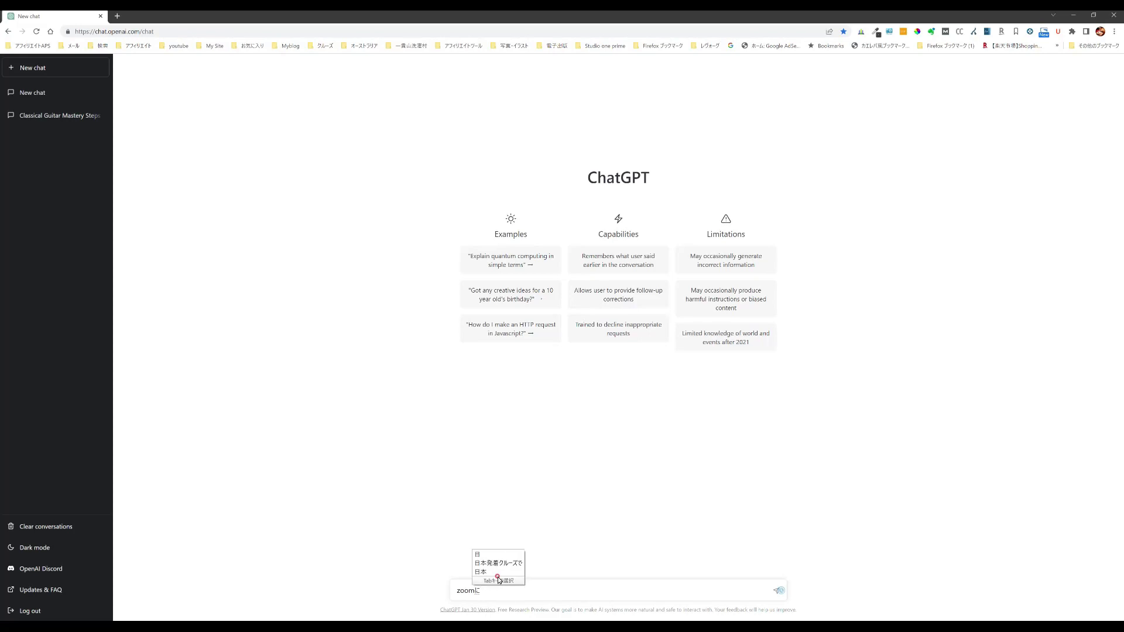
text(すむ)
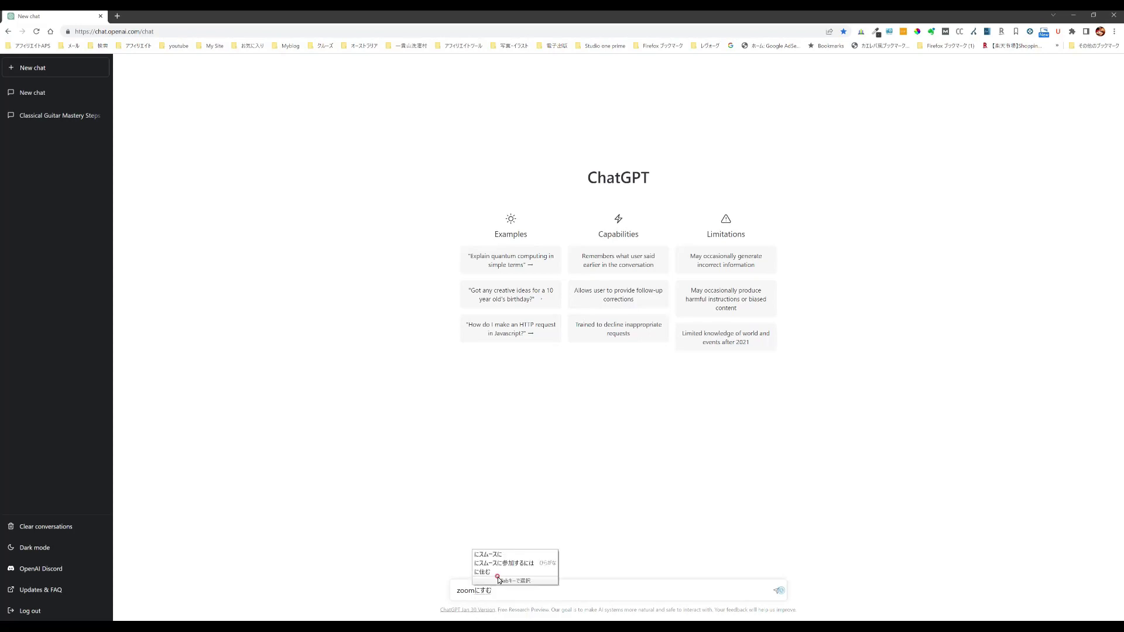
text(ー)
key(Tab)
key(Return)
text(さんかする t)
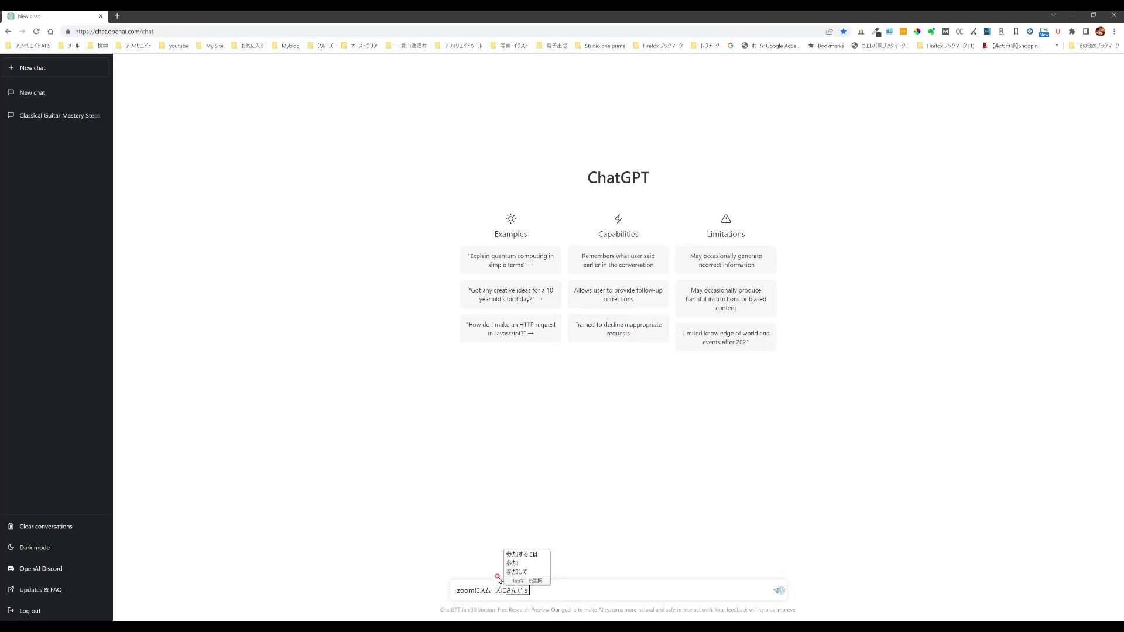
text(ameniha)
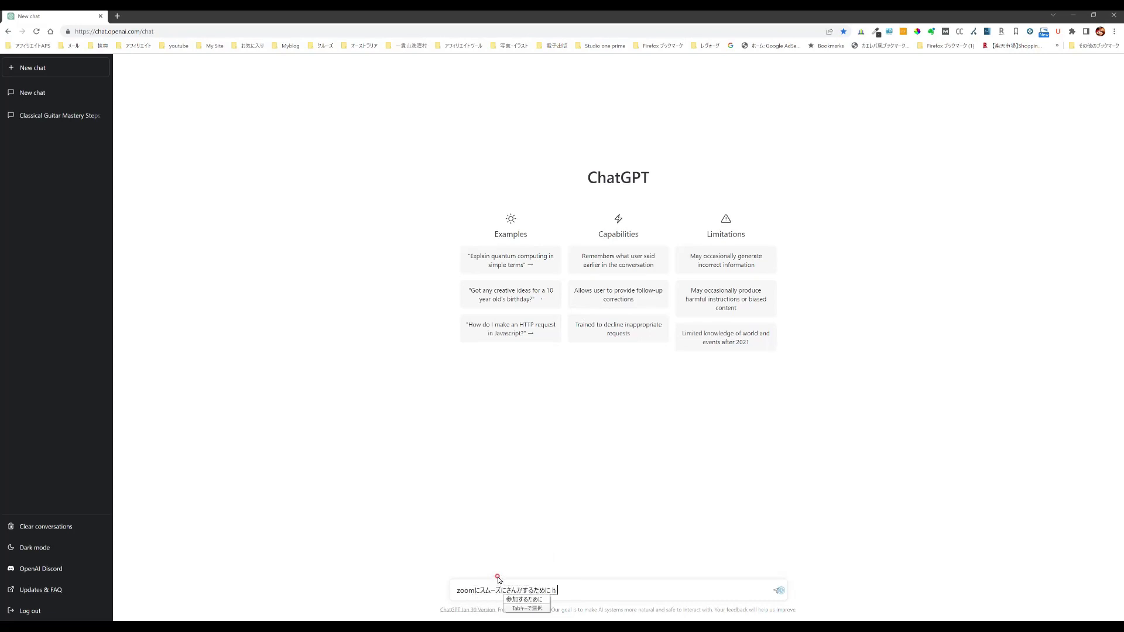
key(Tab)
text(?)
key(Return)
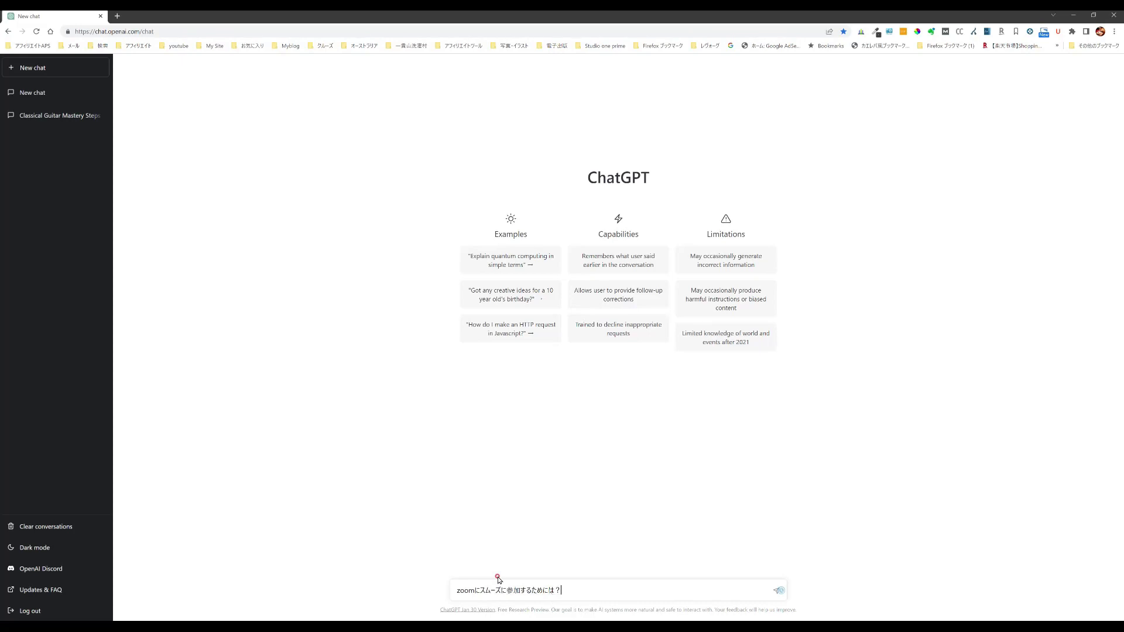
key(Return)
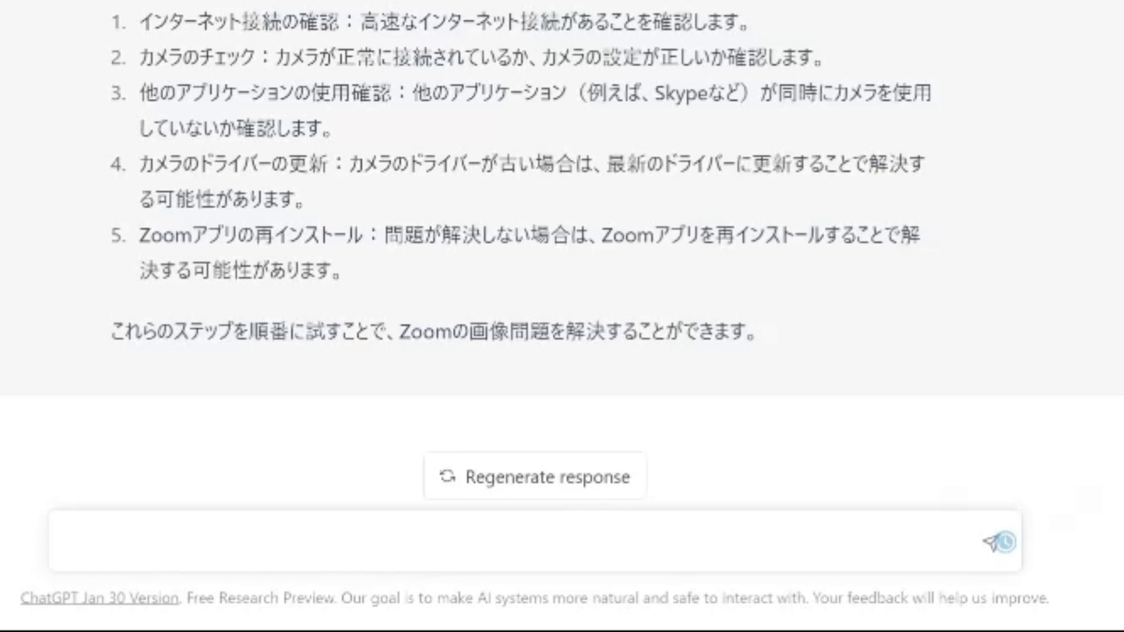
Step: Begin a new question in the message field with "70歳以上で", using the kanji 歳
text(7)
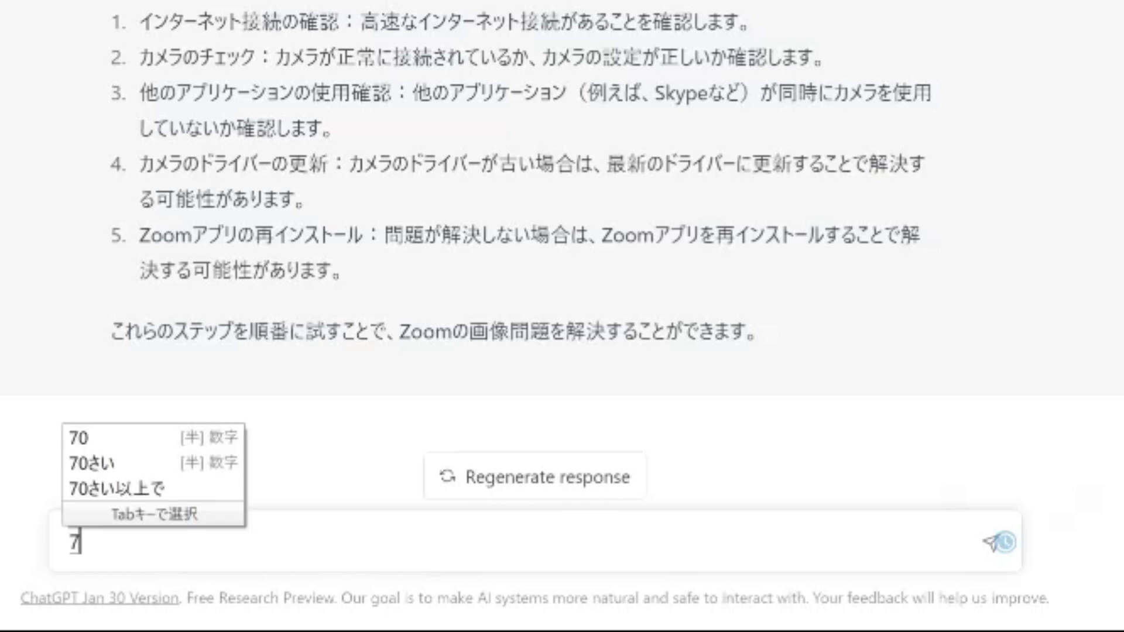
text(0saiijou)
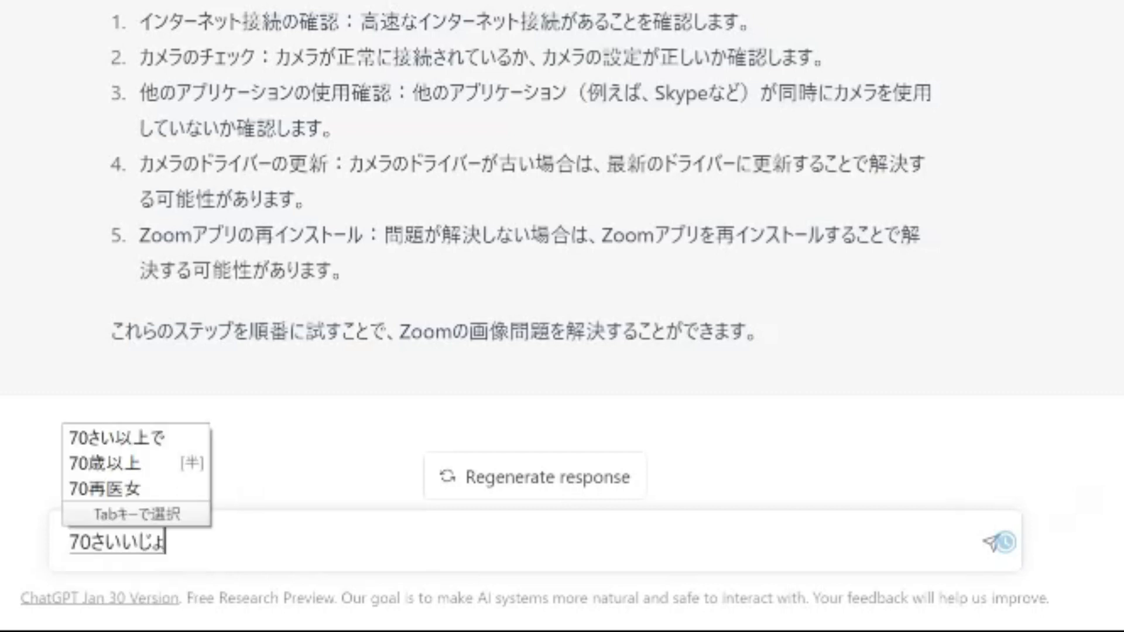
text(desuga)
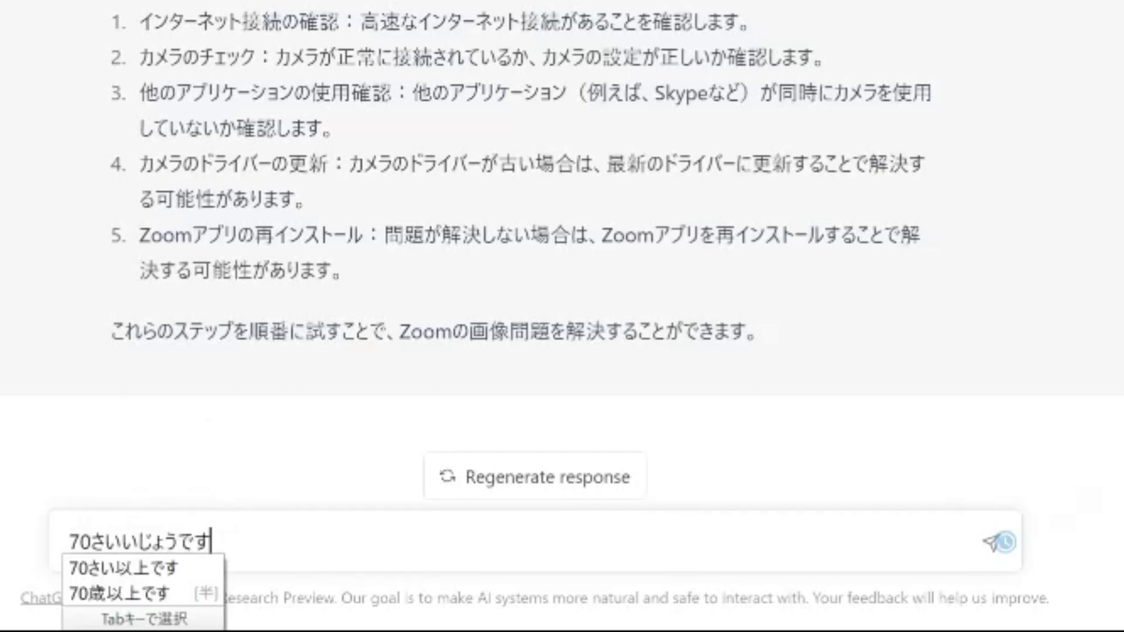
key(space)
key(BackSpace)
key(BackSpace)
key(BackSpace)
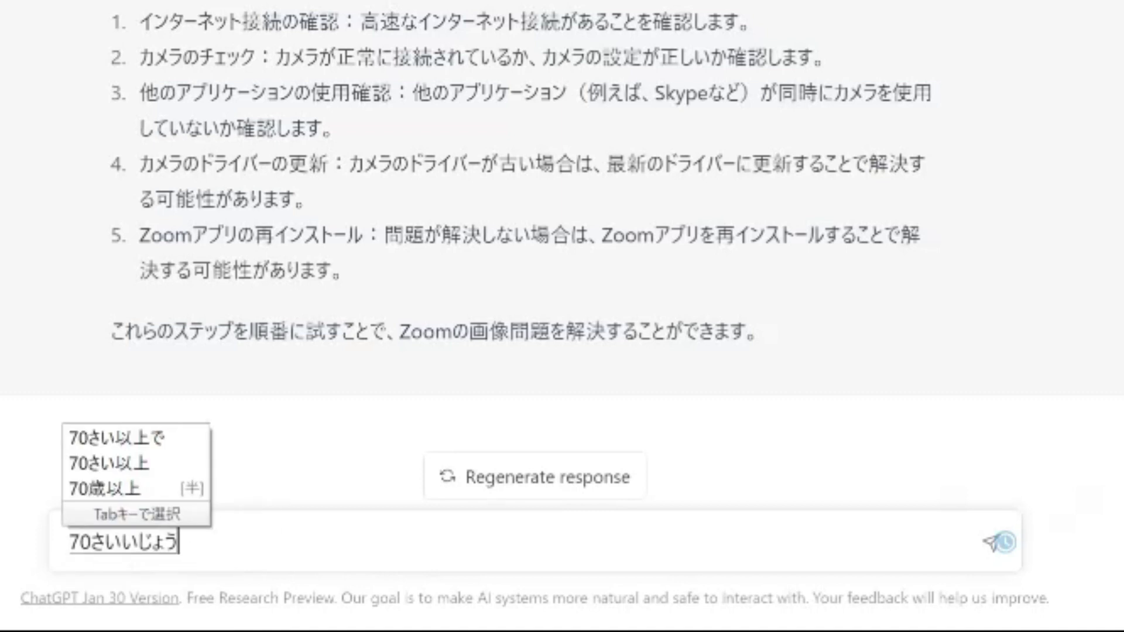
text(de)
key(space)
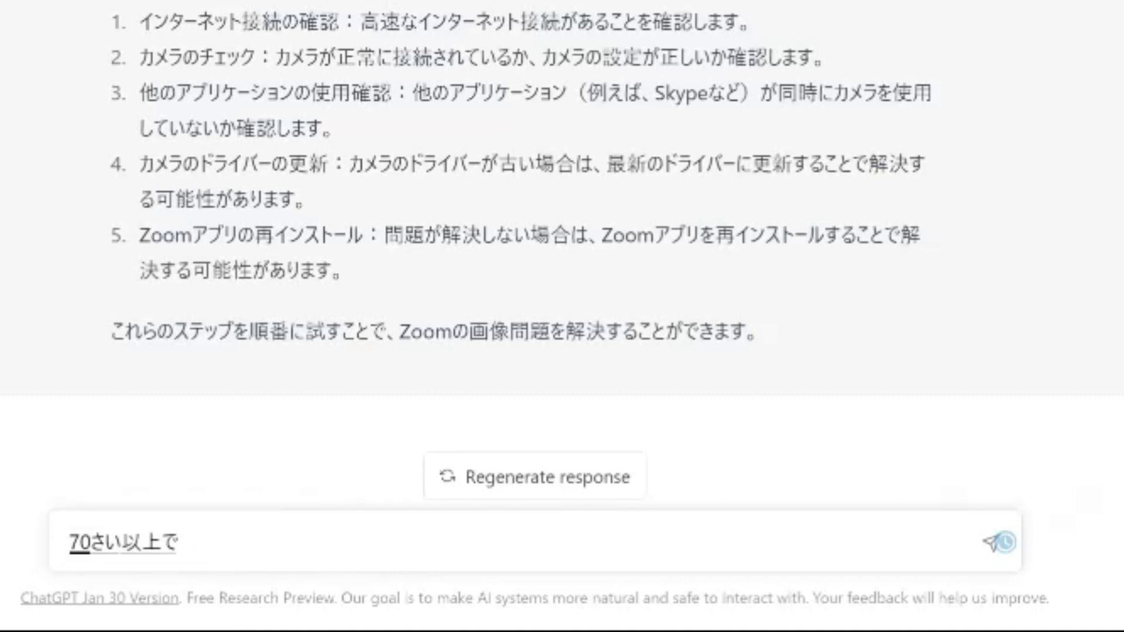
key(Right)
key(space)
key(space)
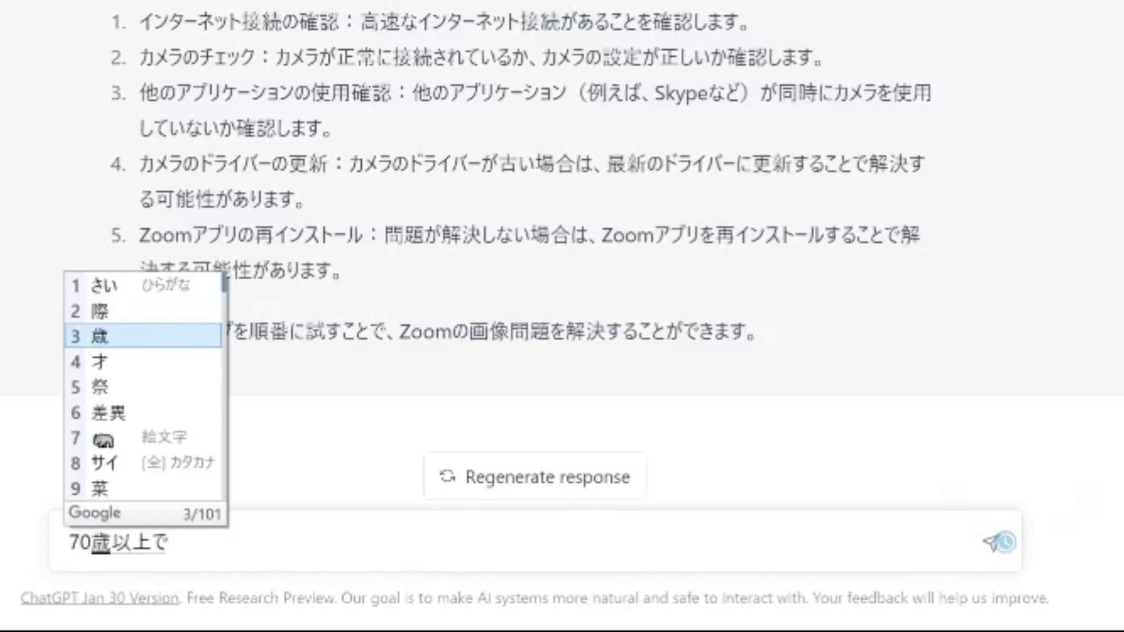
Step: Complete the question with "健康に気をつけることは？" and send it to ChatGPT
text(kenkounik)
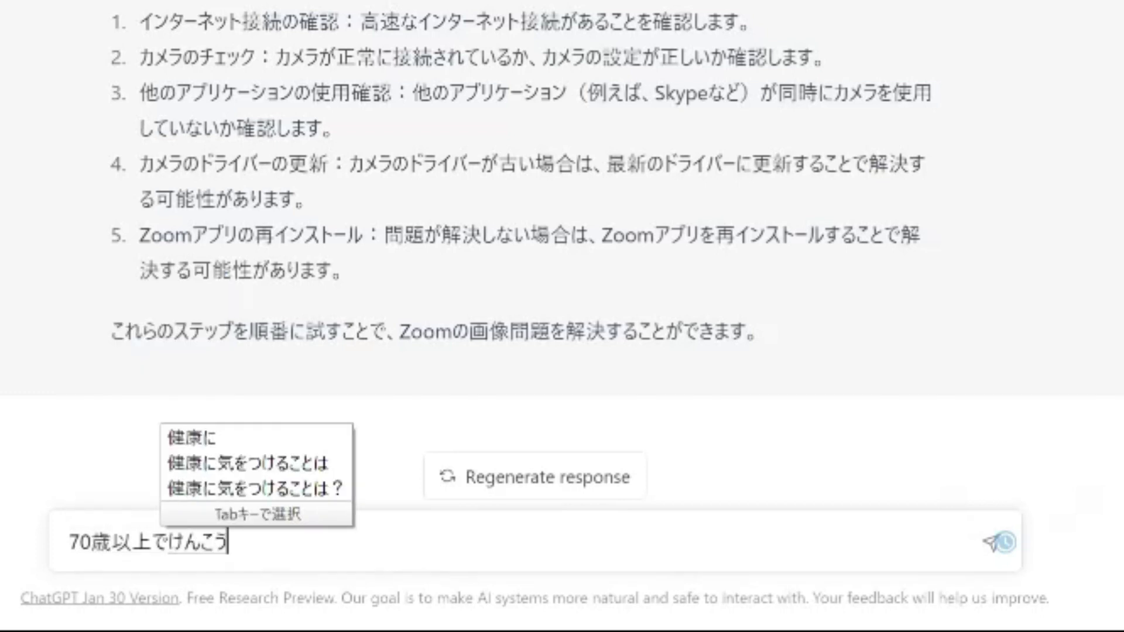
text(iwotukeruko)
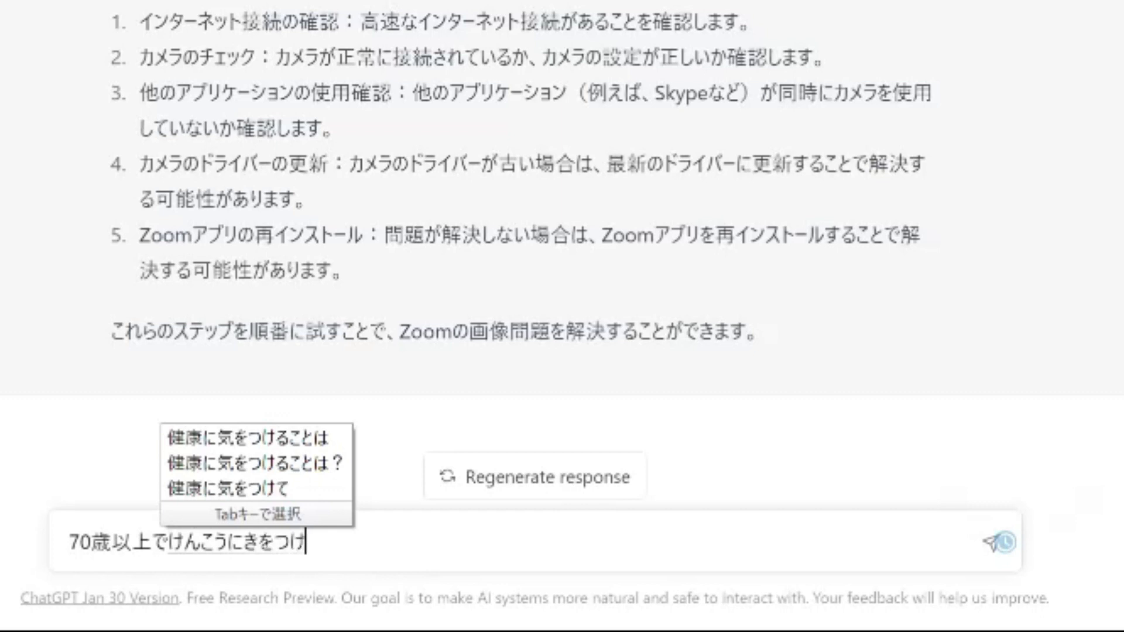
text(toha)
key(space)
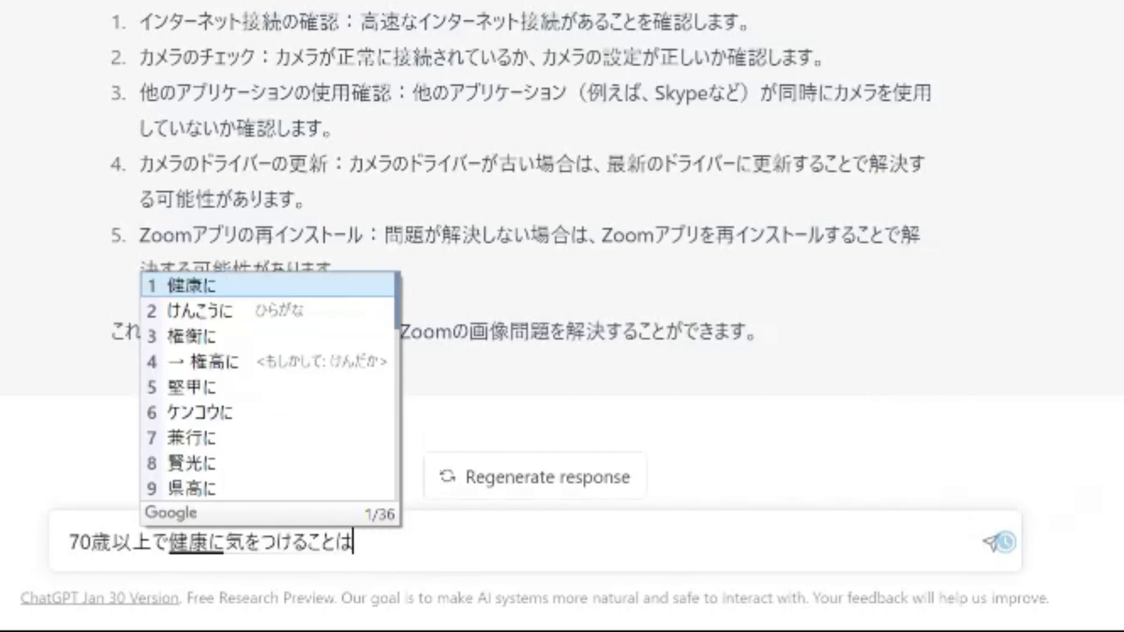
text(?)
key(Return)
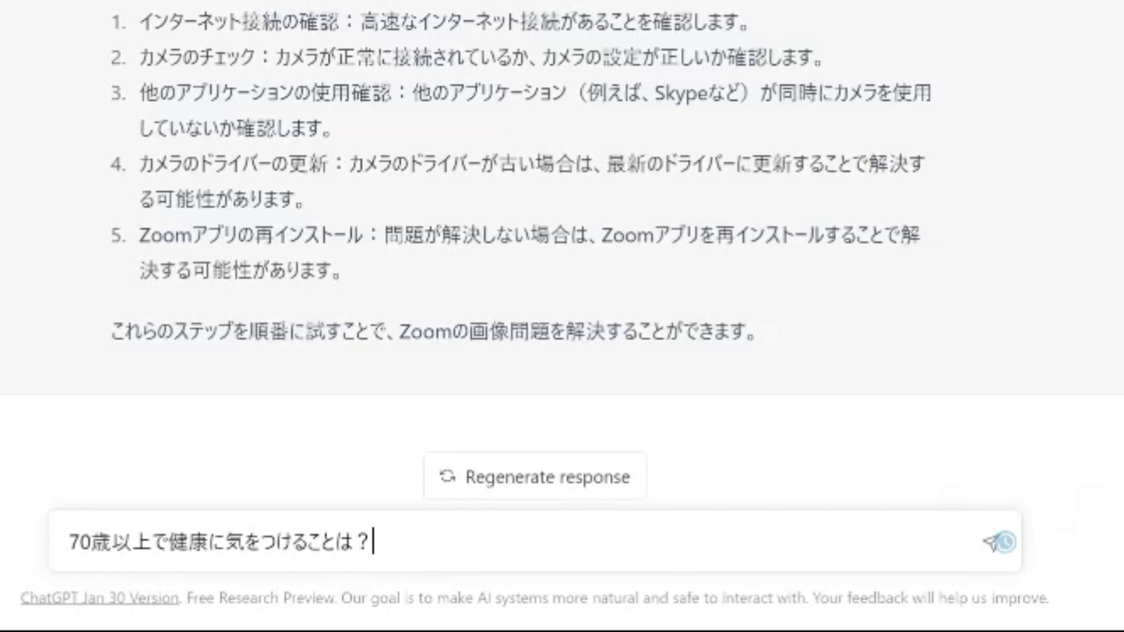
key(Return)
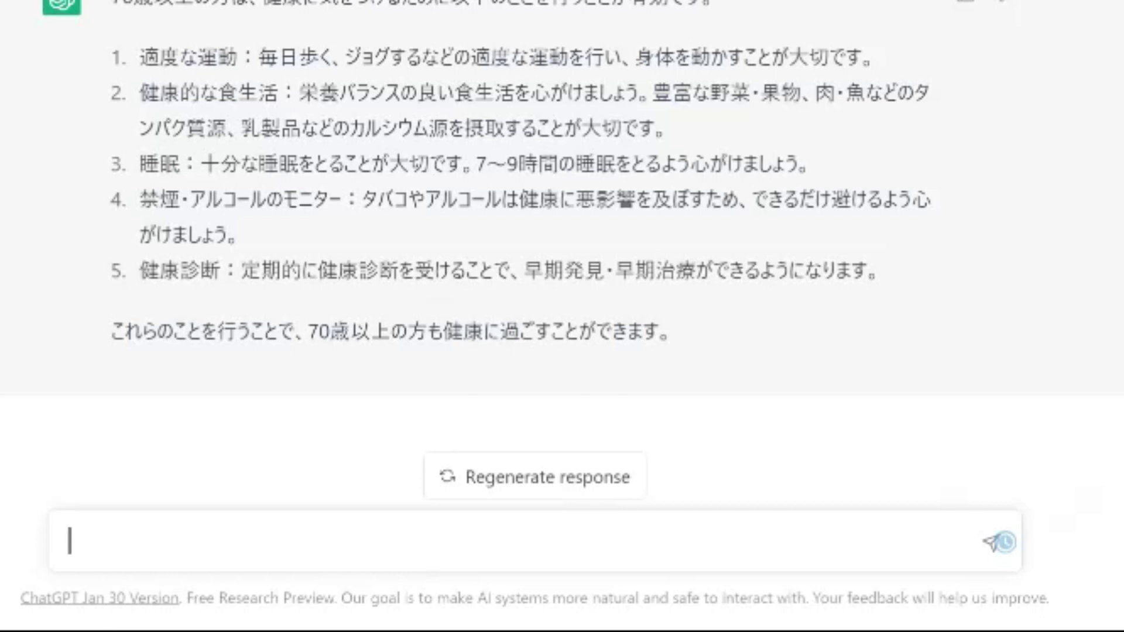
Step: Send ChatGPT the message "嫁にへそくりがバレた"
text(よめに)
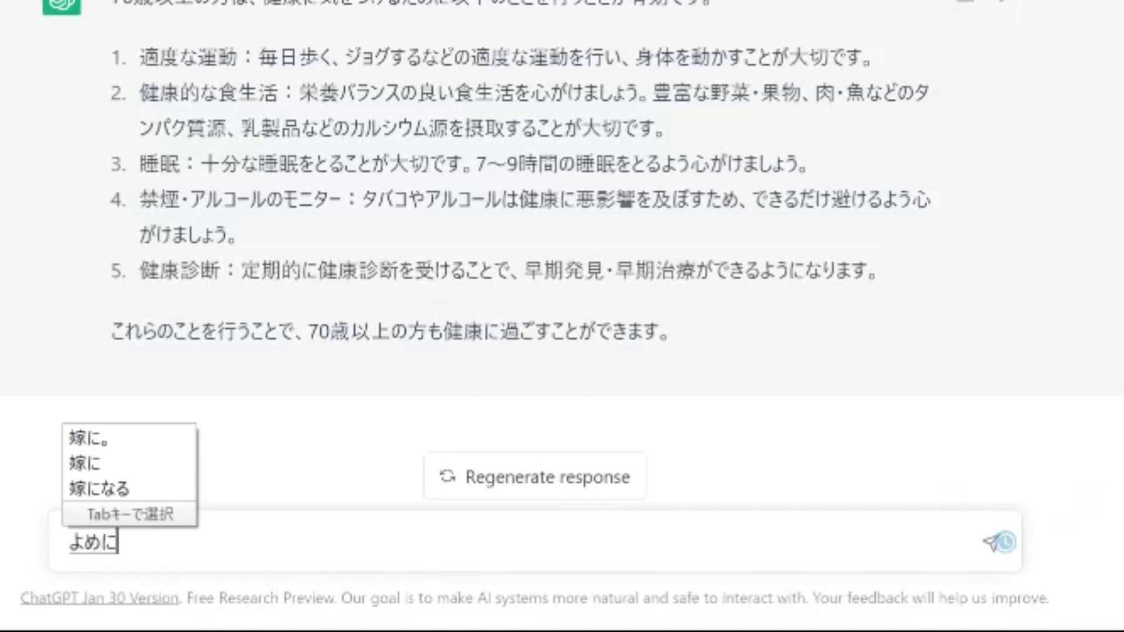
key(space)
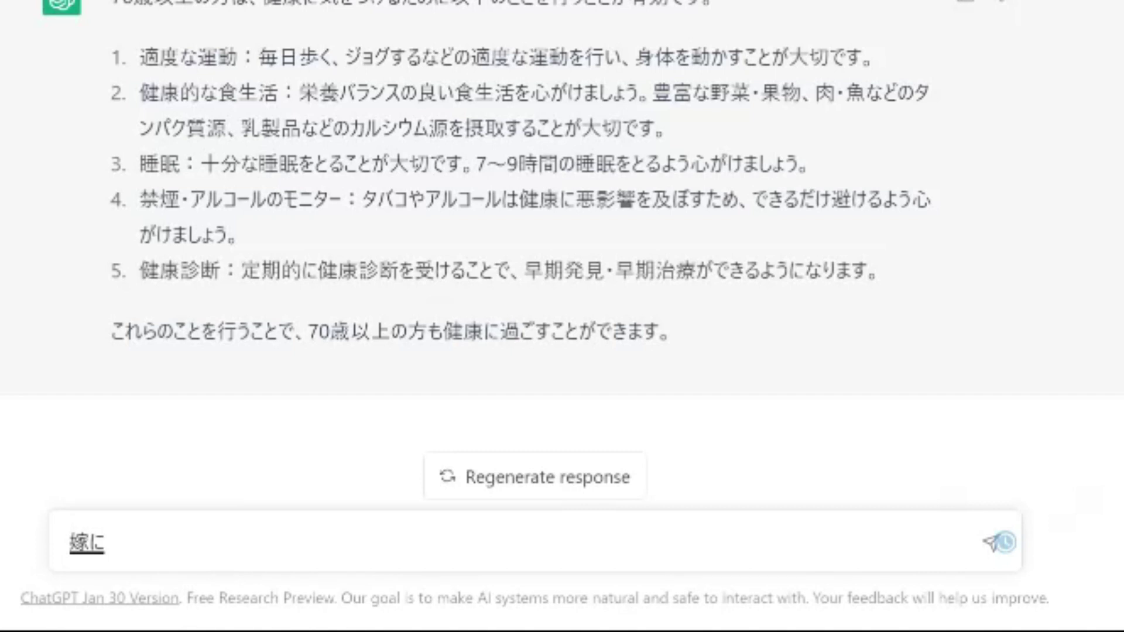
text(he)
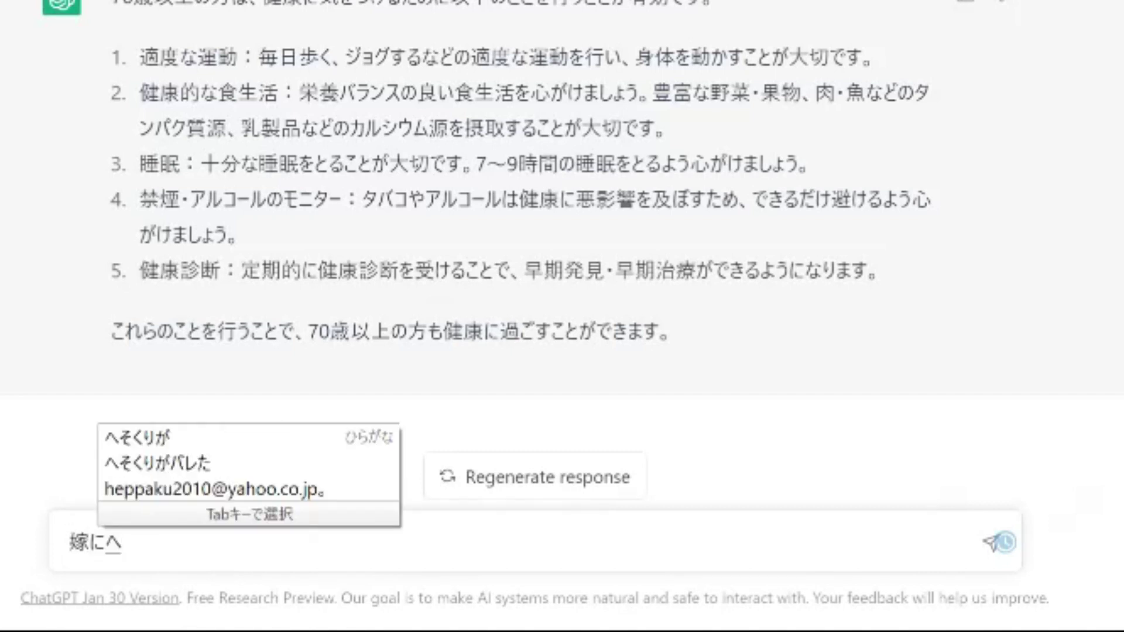
text(sokuriga)
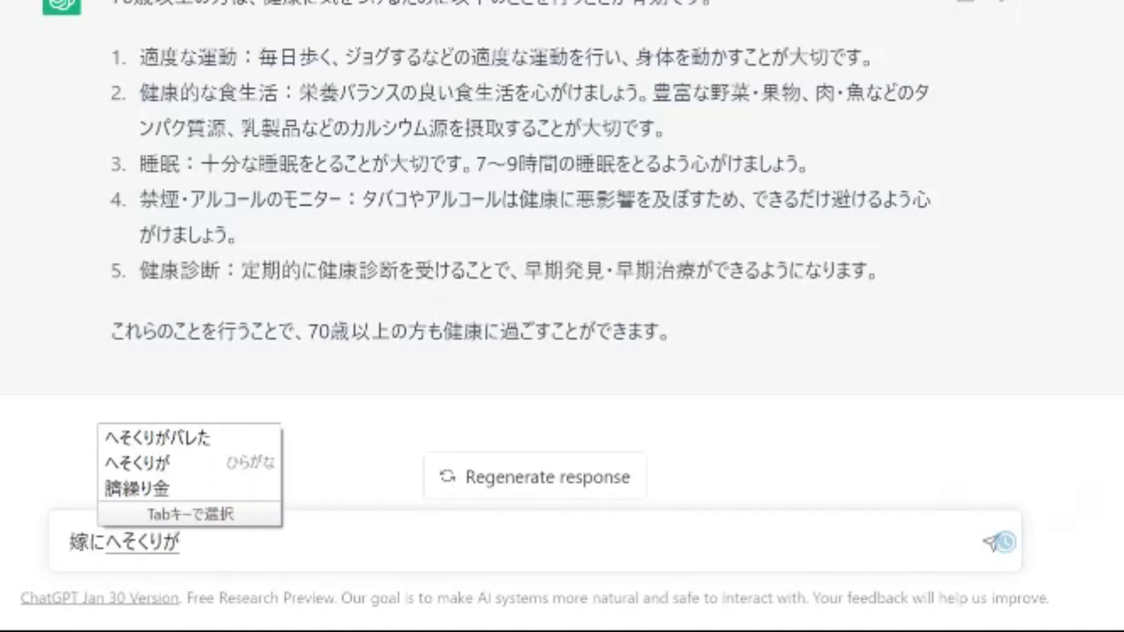
text(bareta)
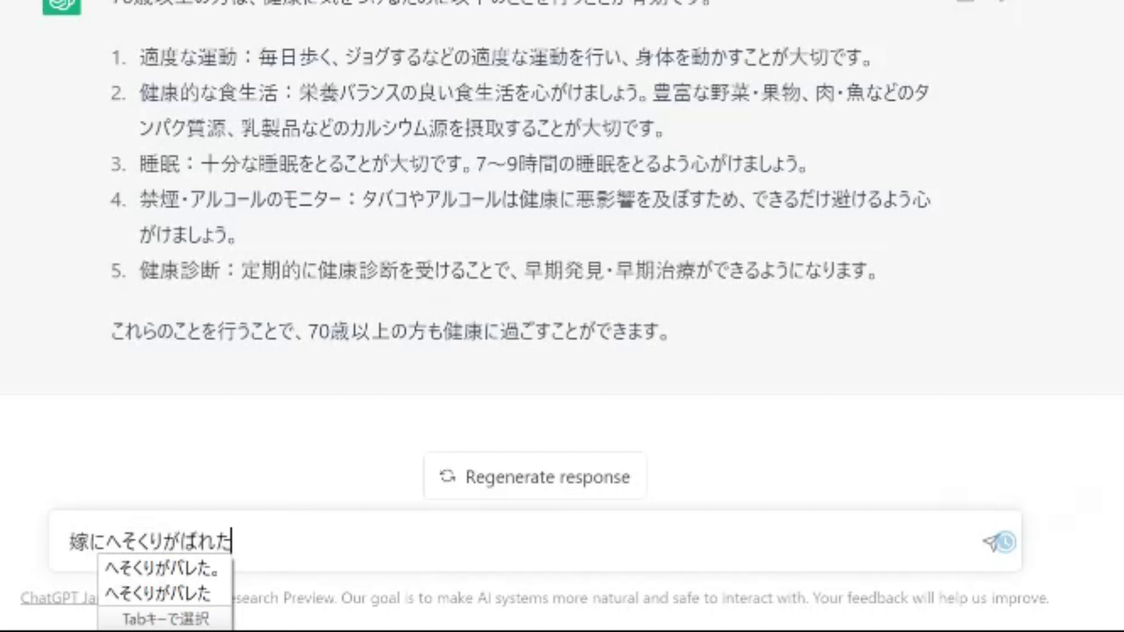
key(space)
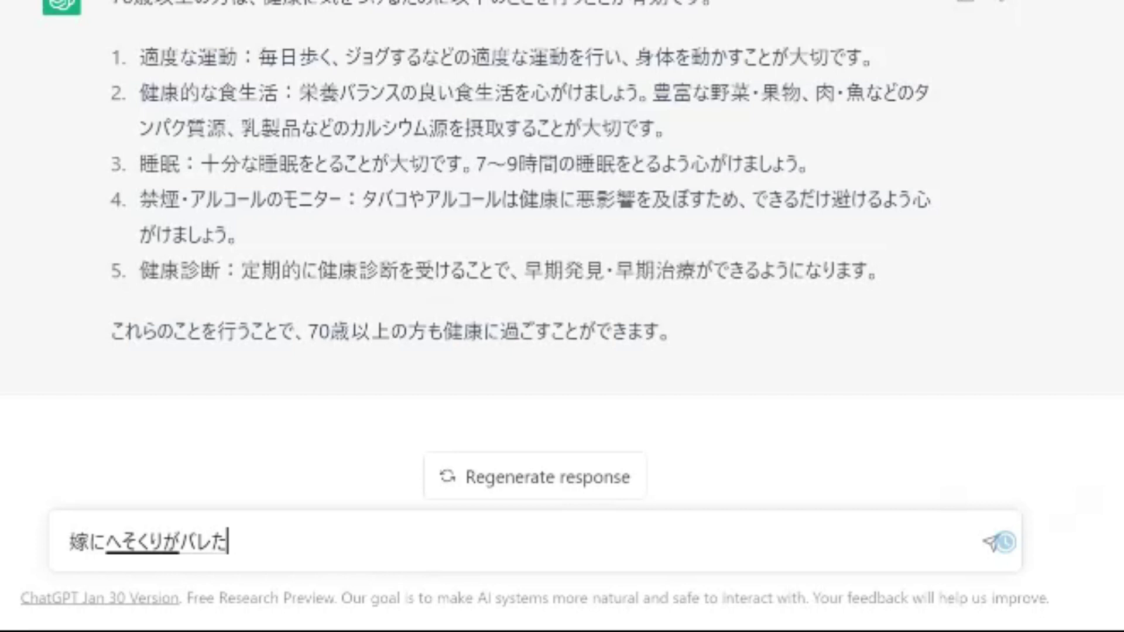
key(Return)
key(Return)
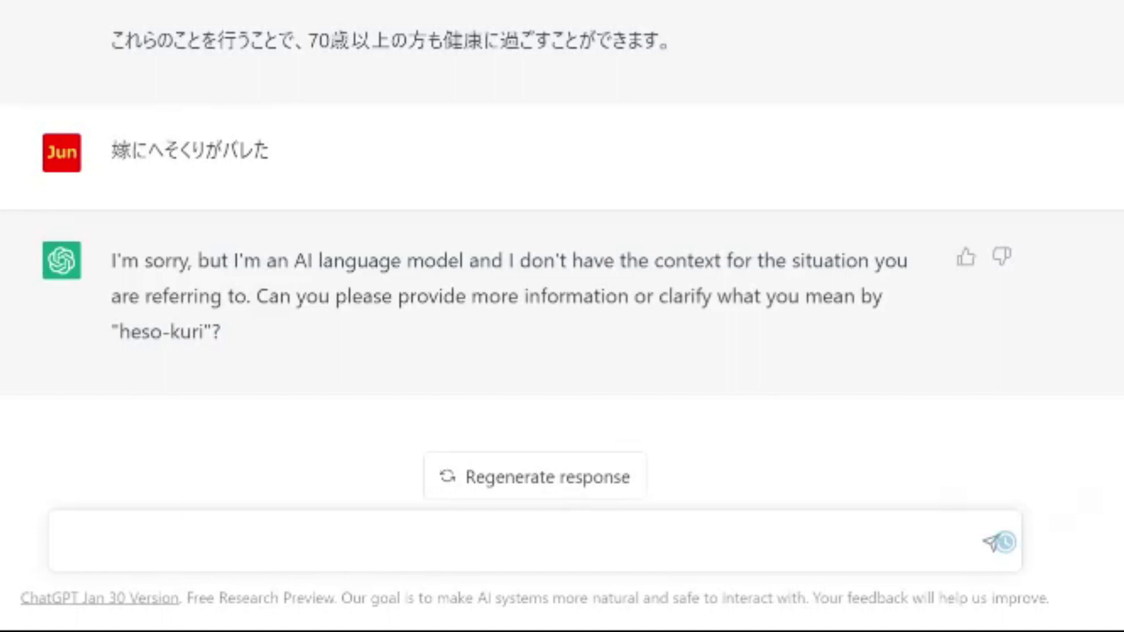
Step: Send ChatGPT the reworded message "嫁に内緒の貯金がバレた"
mouse_move(371, 556)
click(301, 525)
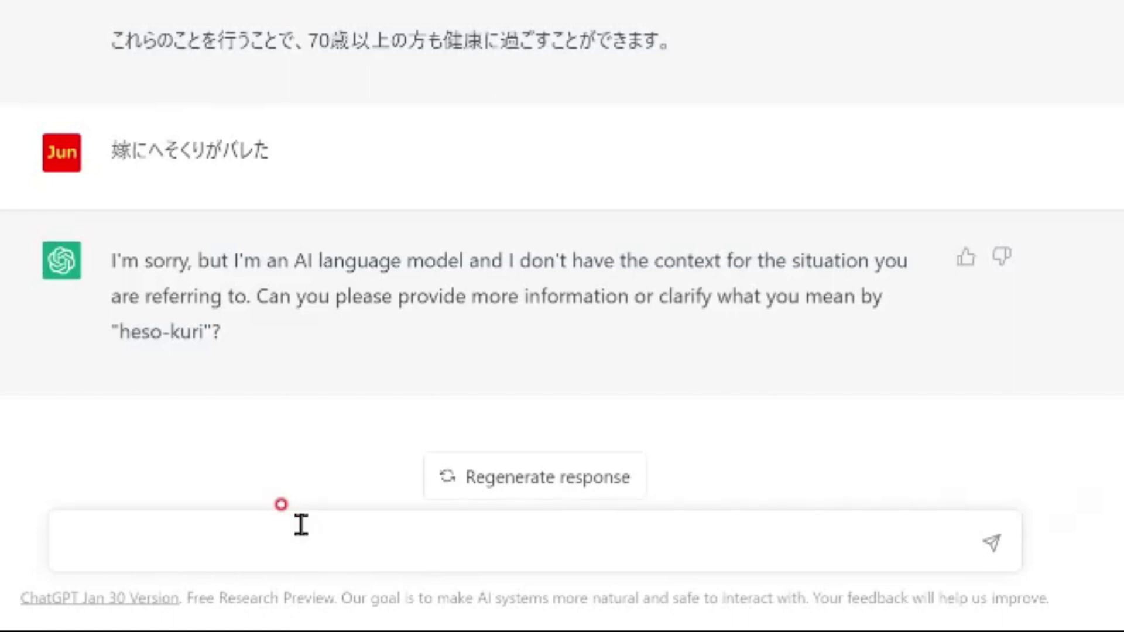
text(yme)
key(BackSpace)
text(a)
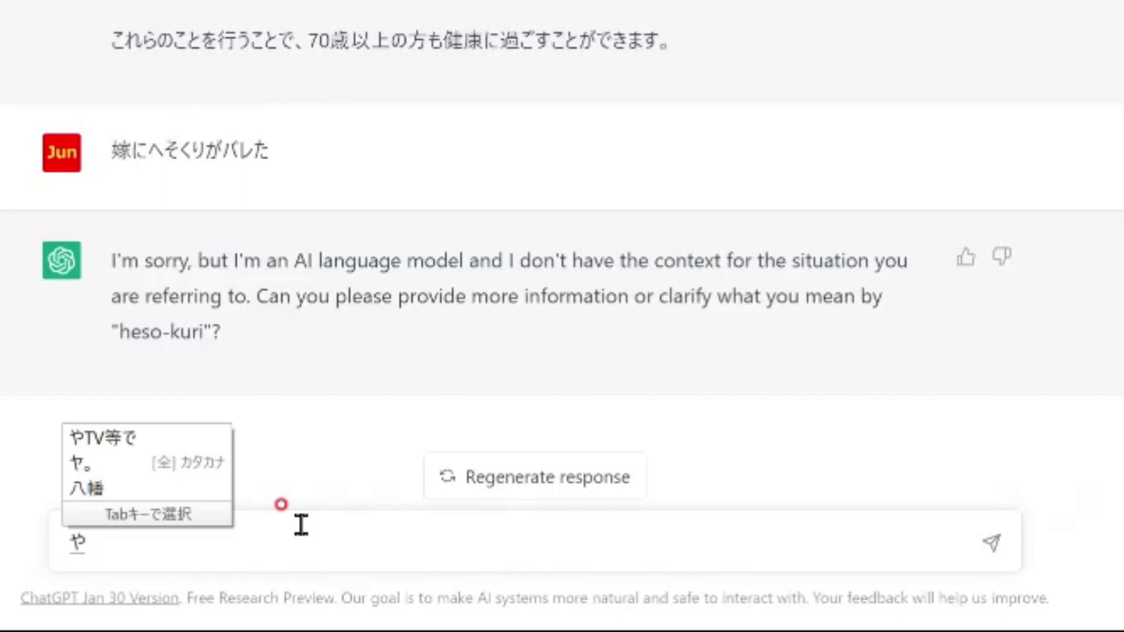
key(BackSpace)
text(yome)
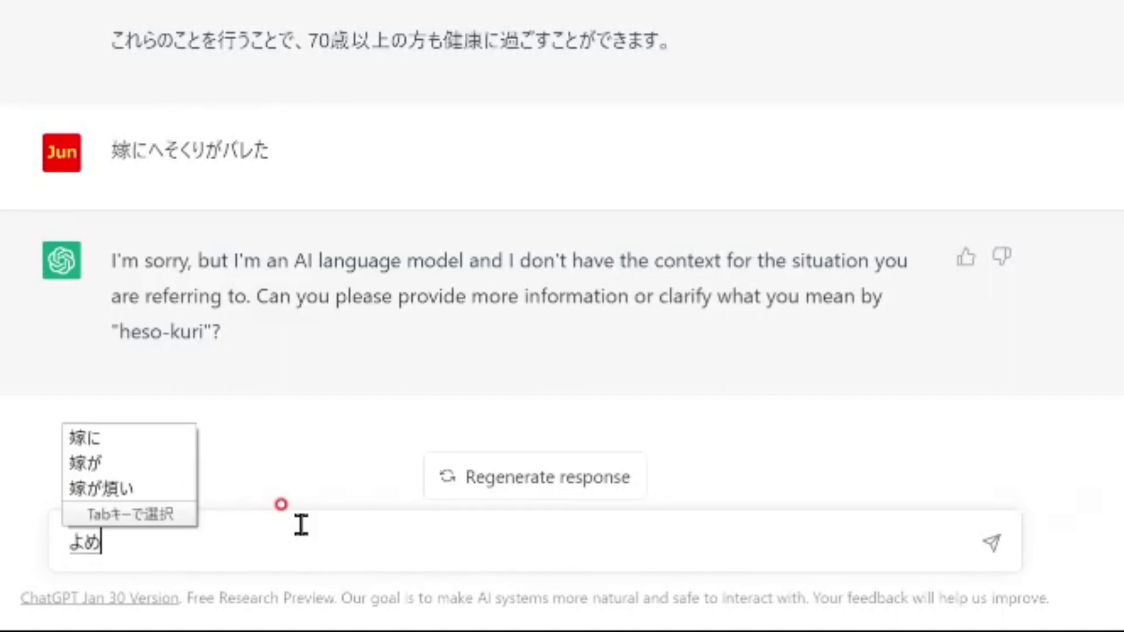
text(ninaishonoty)
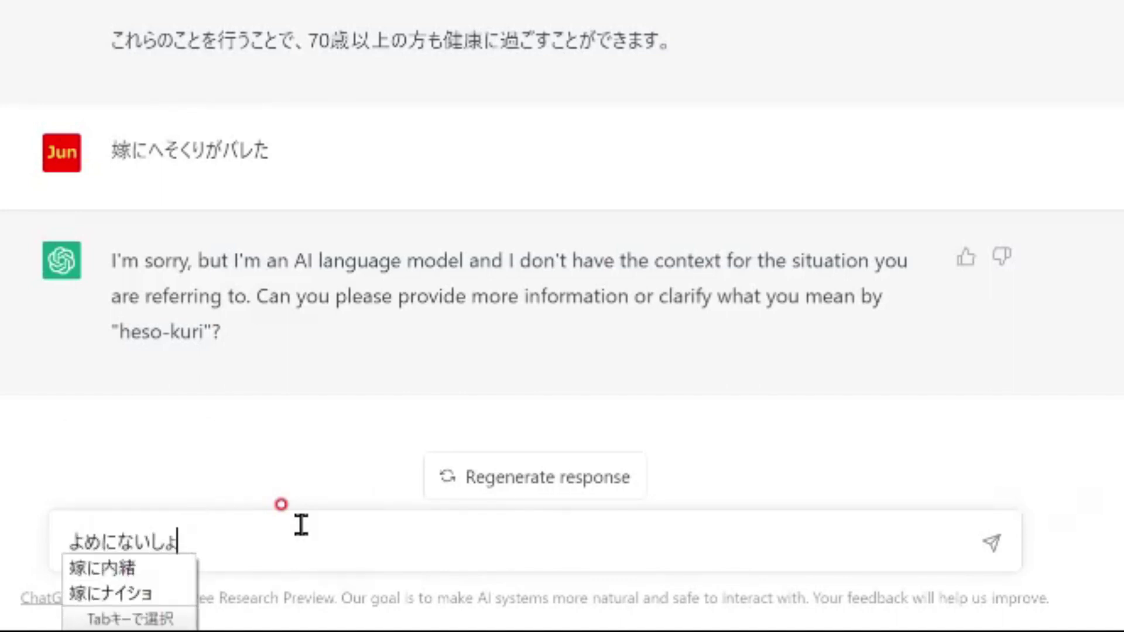
text(okingabar)
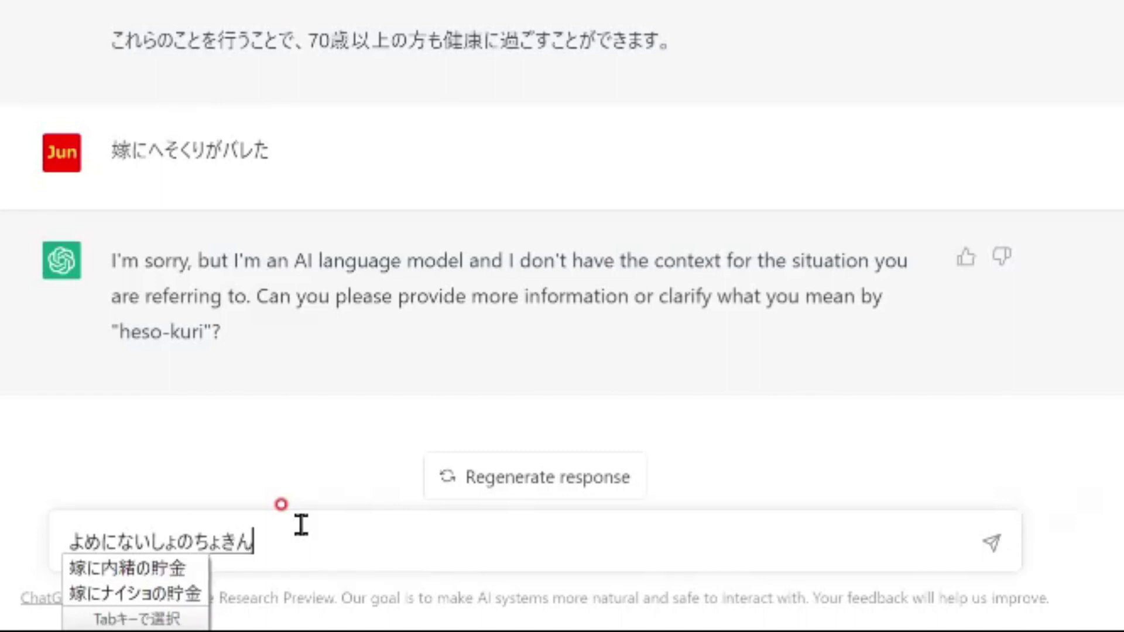
text(eta)
key(Tab)
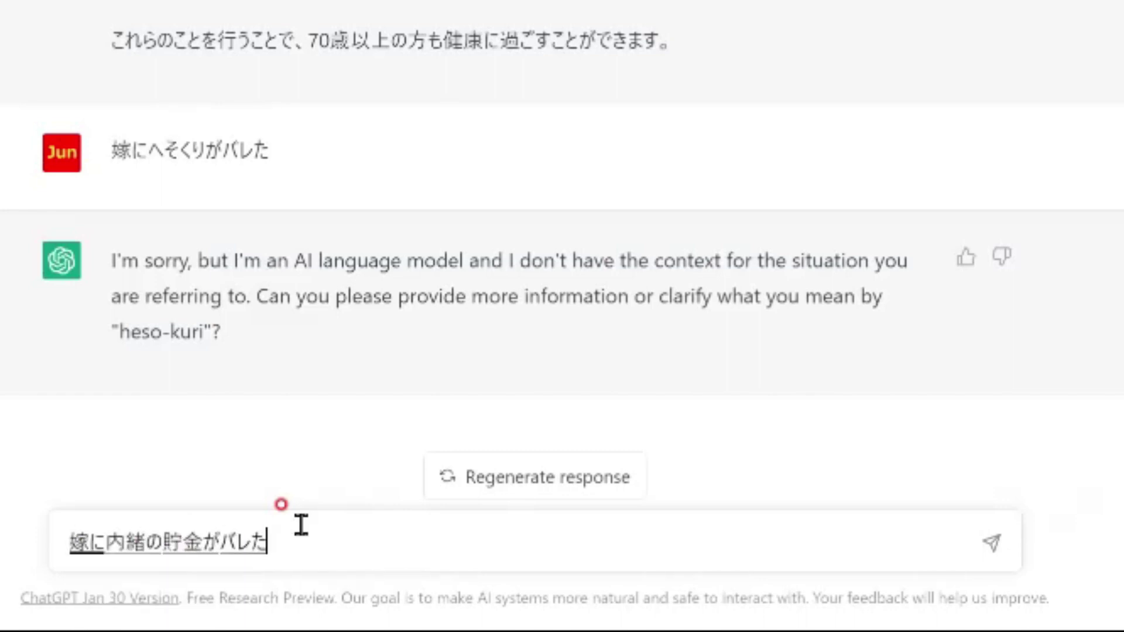
key(Return)
key(Return)
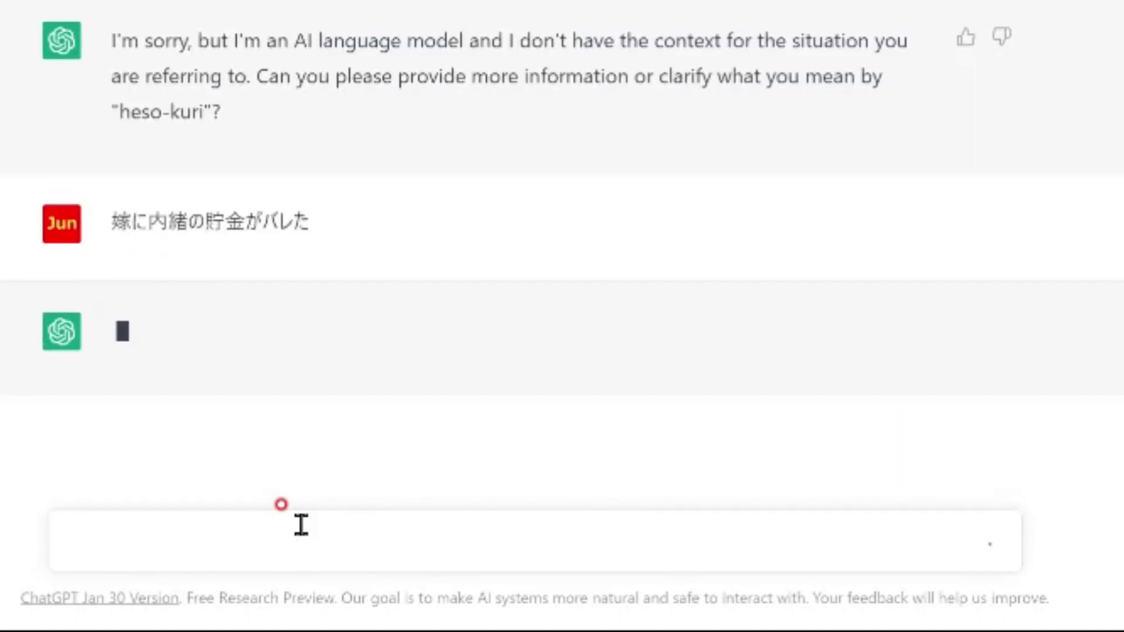